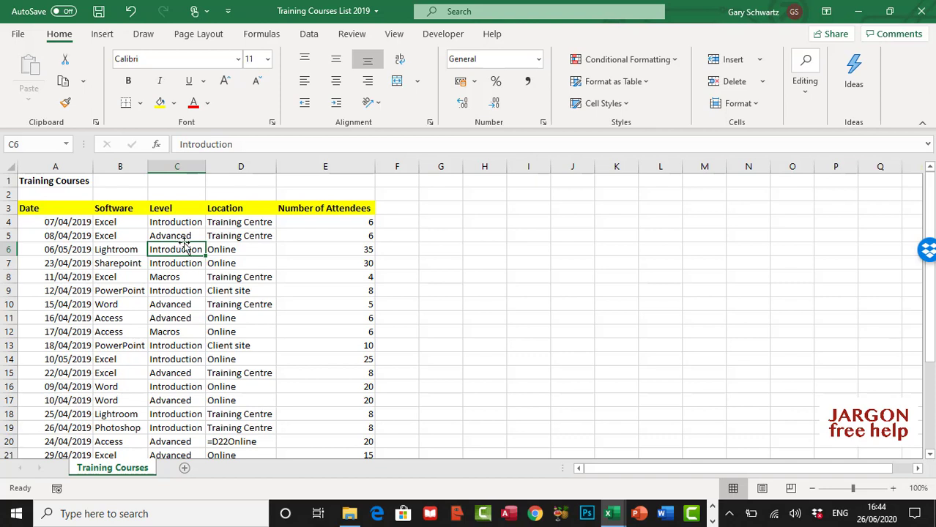
- Turn on filtering for the training courses list
left_click(178, 290)
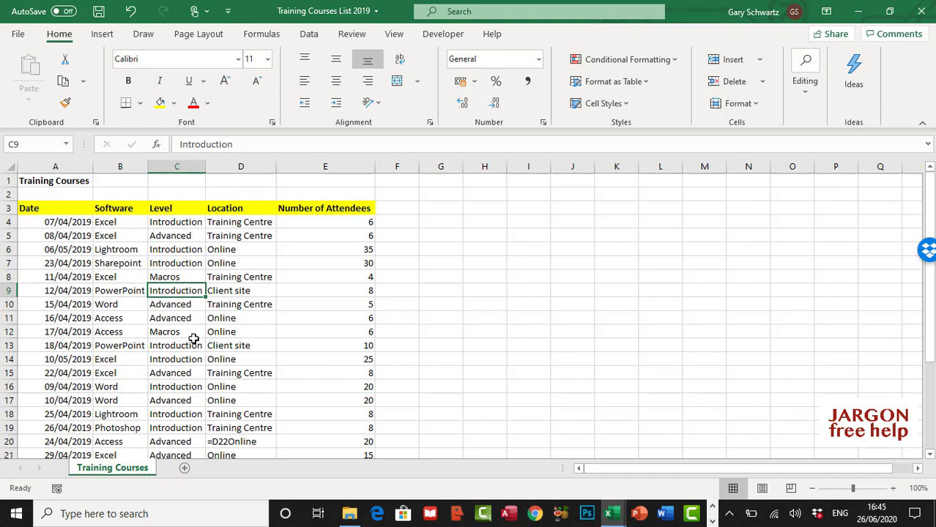
left_click(311, 35)
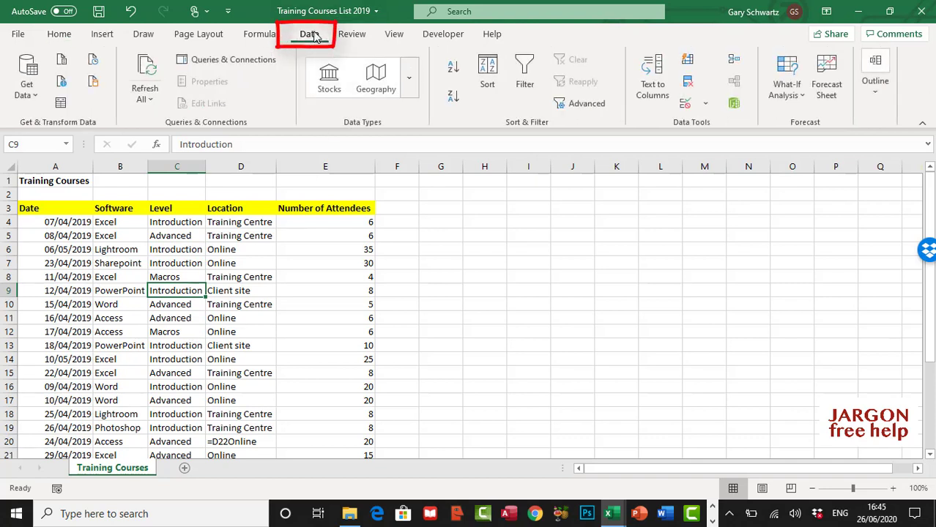
left_click(526, 73)
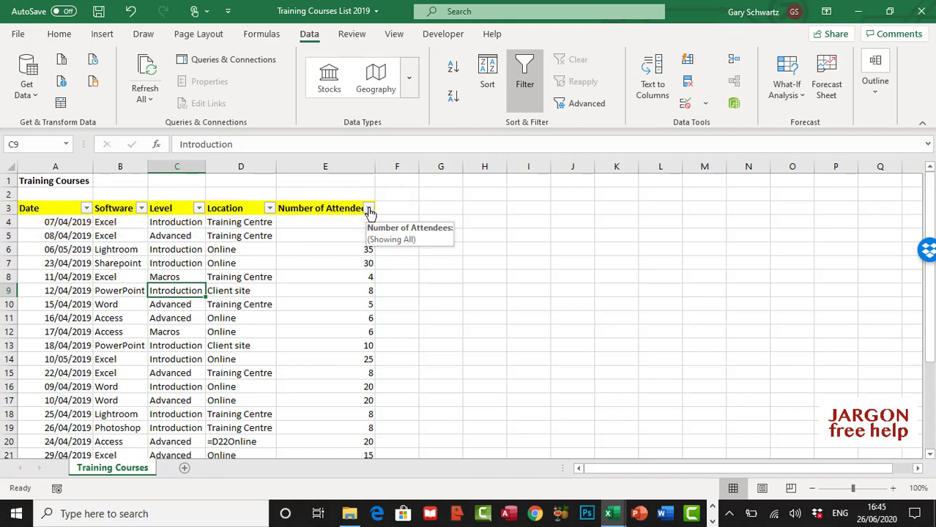
- Open the Top 10 number filter for the Number of Attendees column and keep it set to Top
left_click(368, 210)
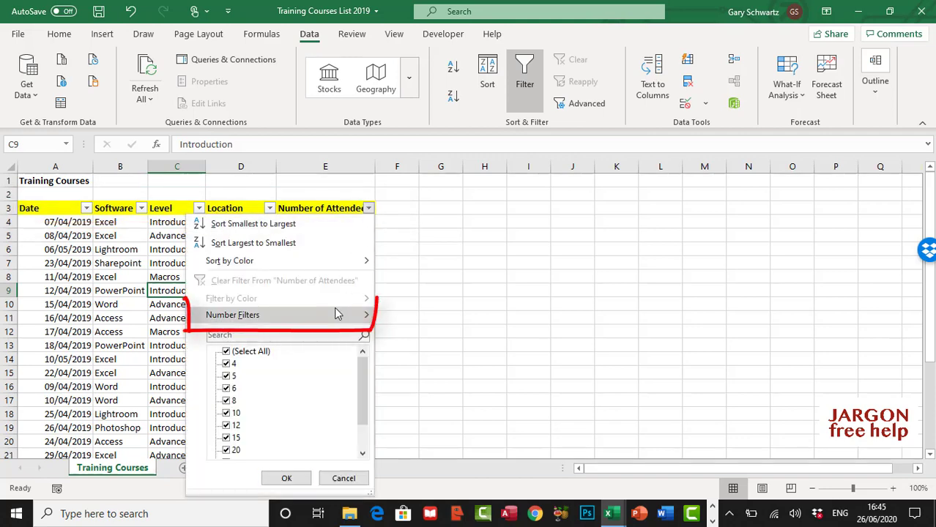
mouse_move(334, 317)
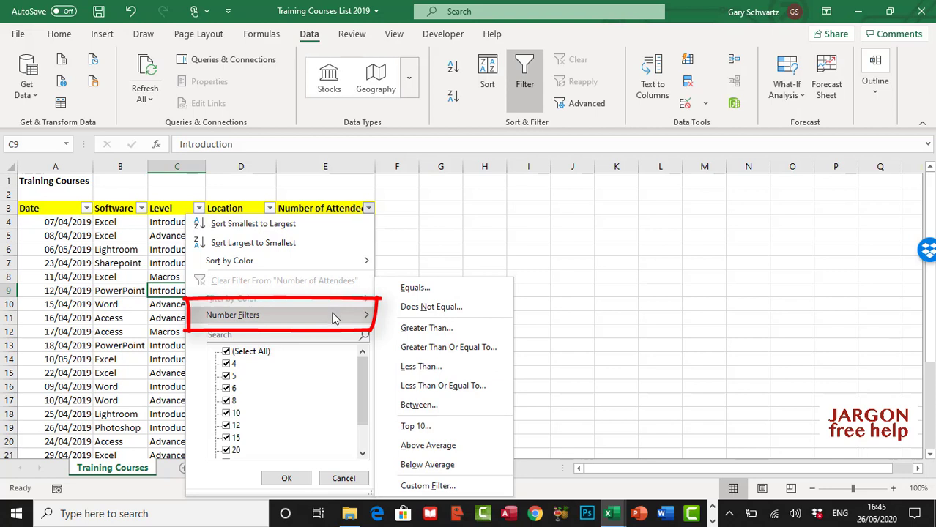
left_click(449, 428)
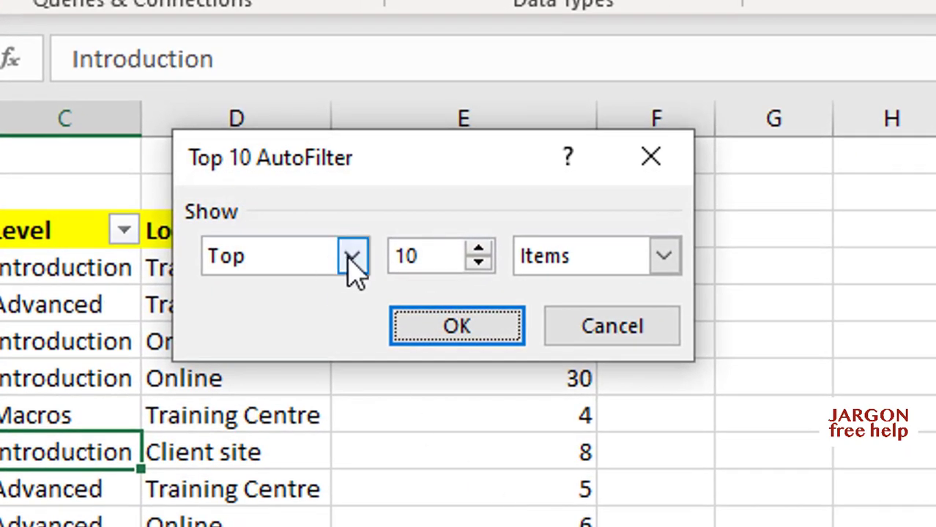
left_click(350, 256)
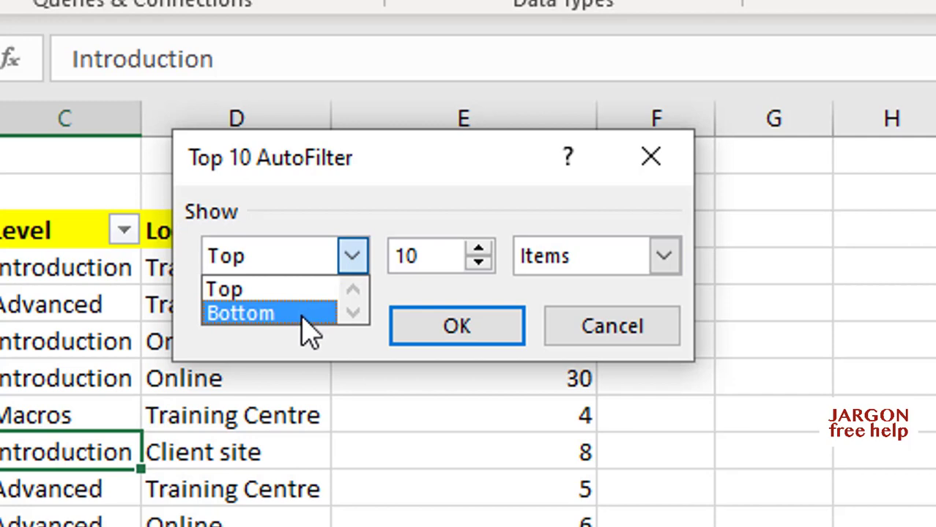
left_click(354, 261)
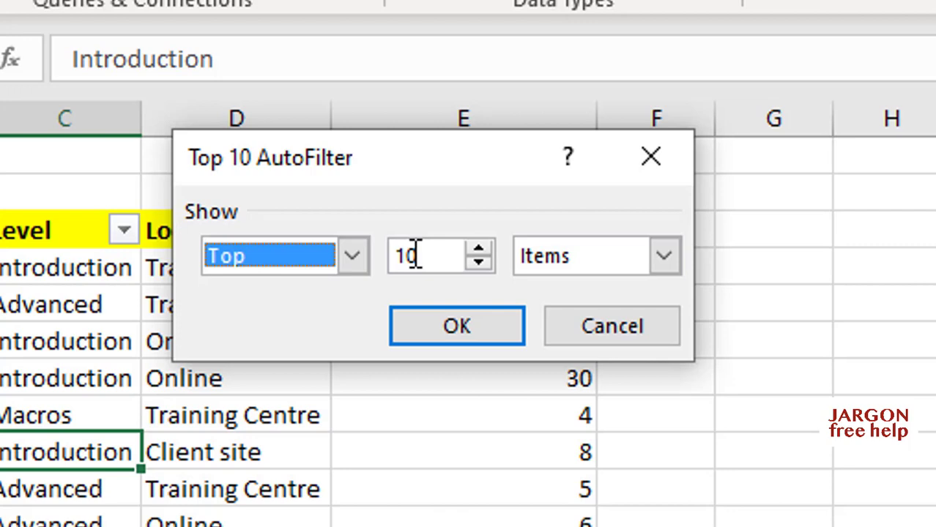
- Try item counts of 16 and 20 in the Top 10 filter and restore the count to 10
left_click(478, 250)
left_click(478, 251)
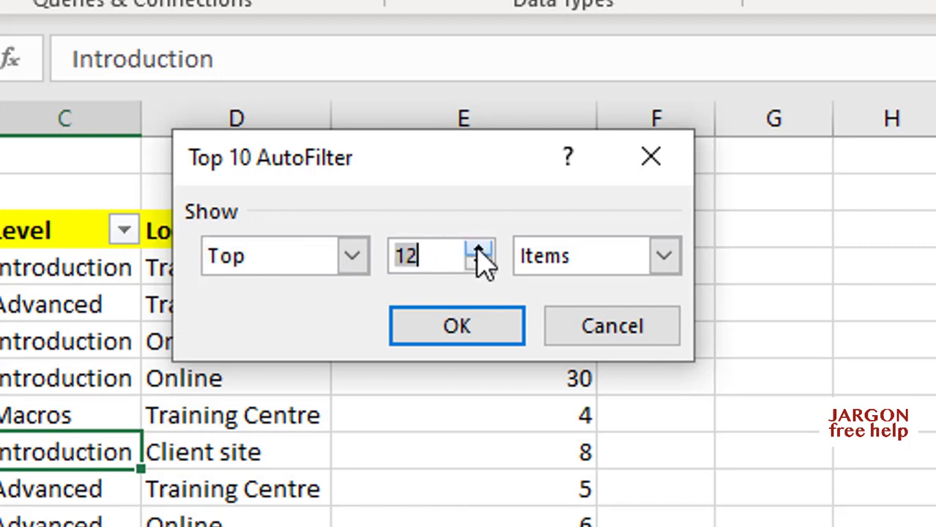
left_click(478, 250)
left_click(478, 250)
left_click(478, 252)
left_click(478, 252)
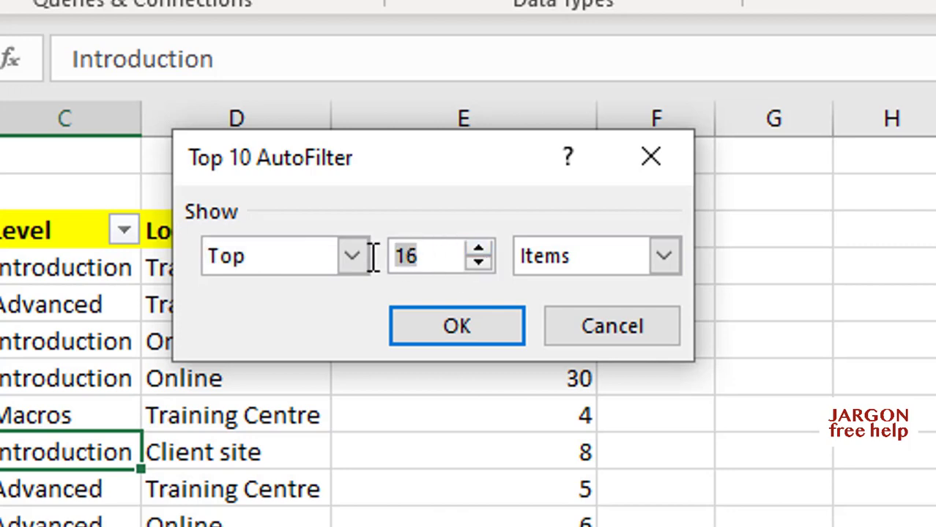
type("20")
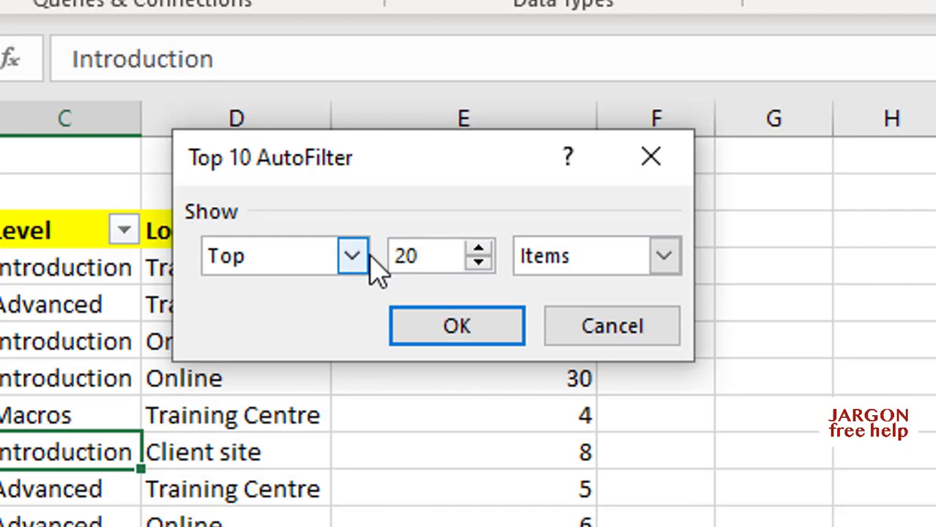
key("BackSpace")
key("BackSpace")
type("2")
key("BackSpace")
type("10")
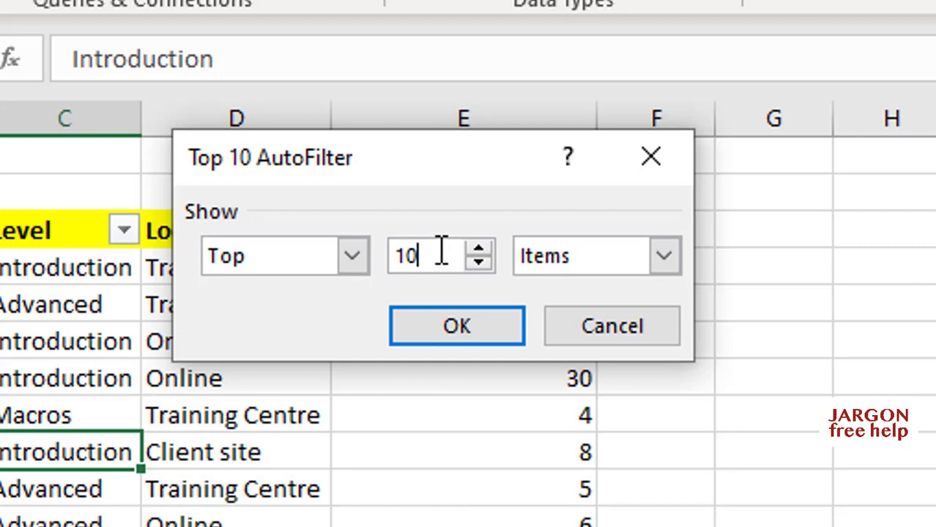
- Keep the filter unit as Items and apply the top 10 items filter to Number of Attendees
left_click(664, 257)
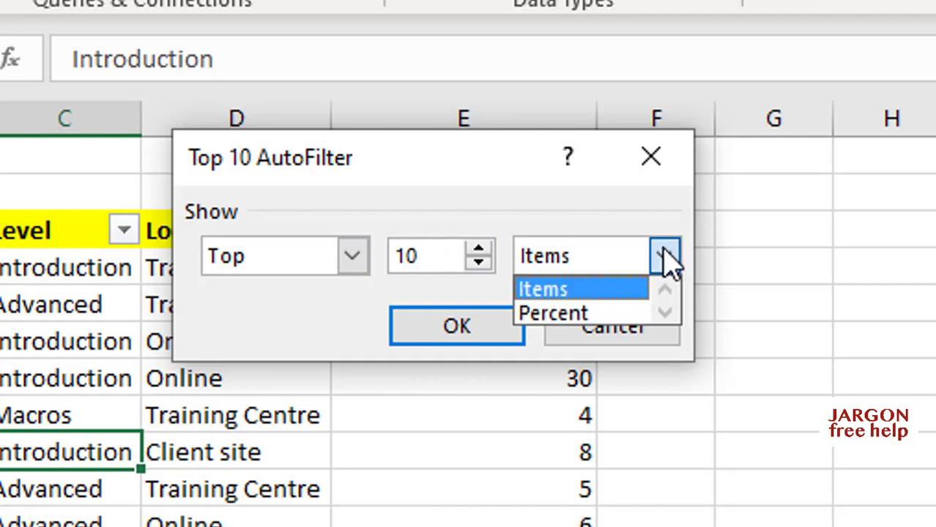
left_click(594, 289)
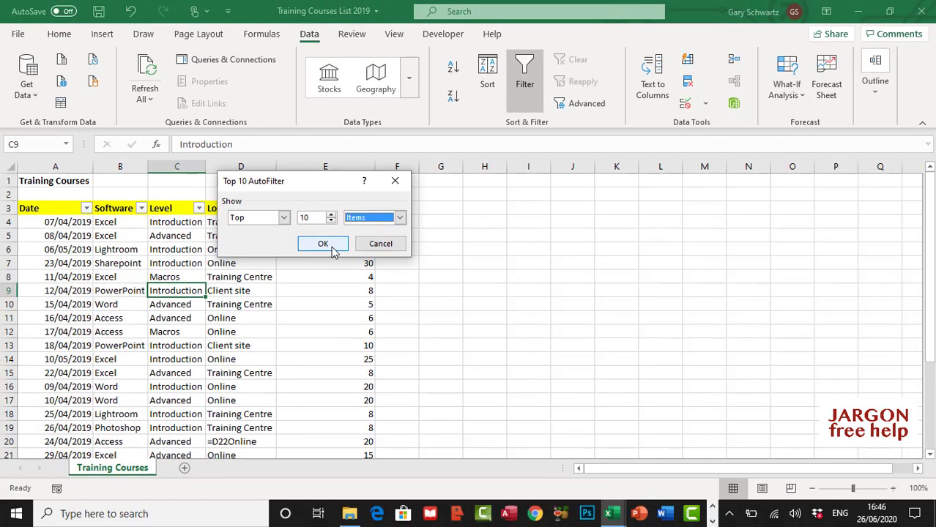
left_click(323, 245)
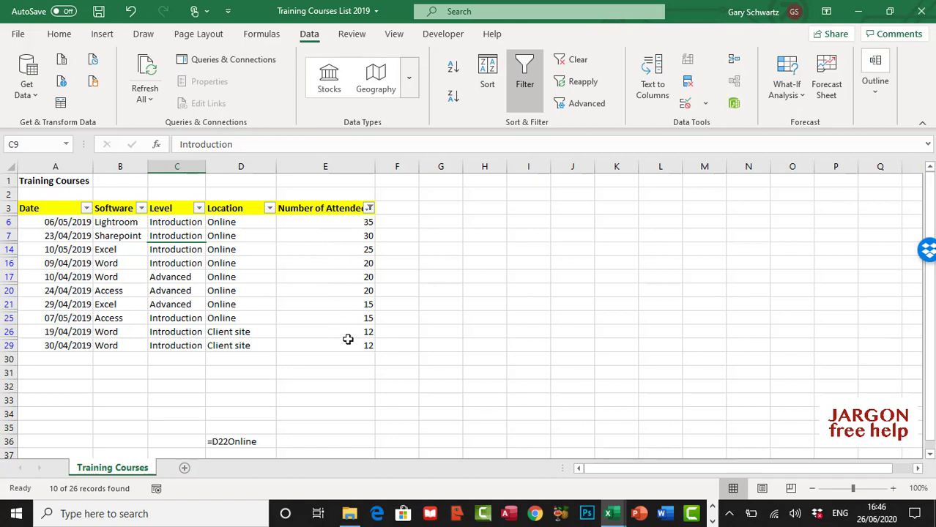
- Sort the filtered rows by Number of Attendees, first from smallest to largest and finally from largest to smallest
left_click(454, 69)
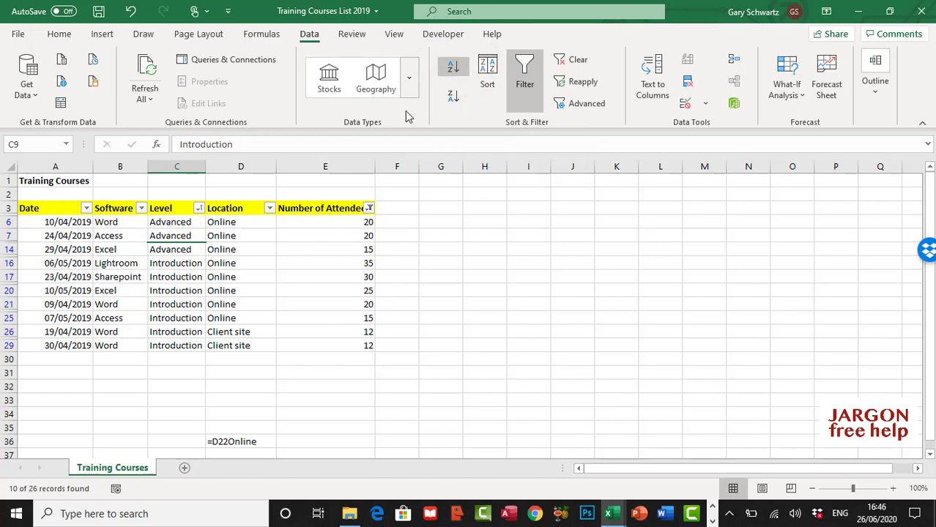
left_click(320, 235)
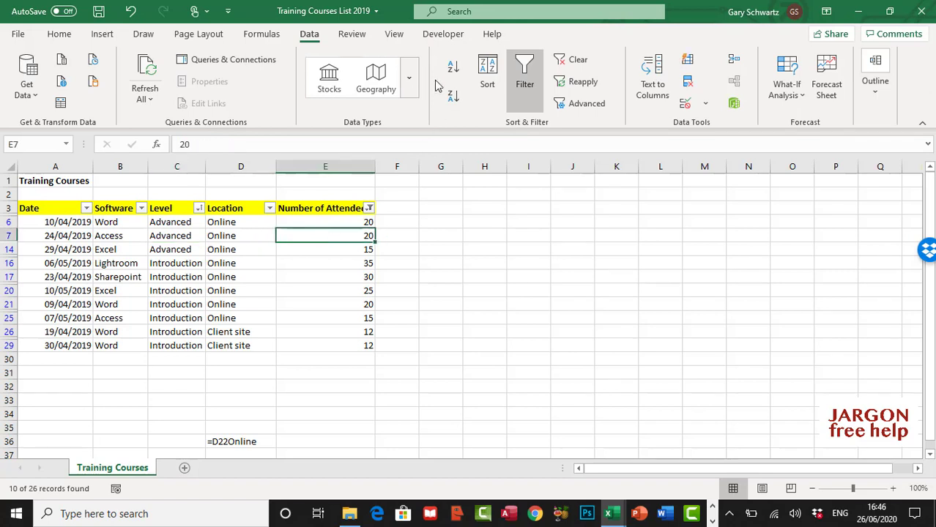
left_click(455, 68)
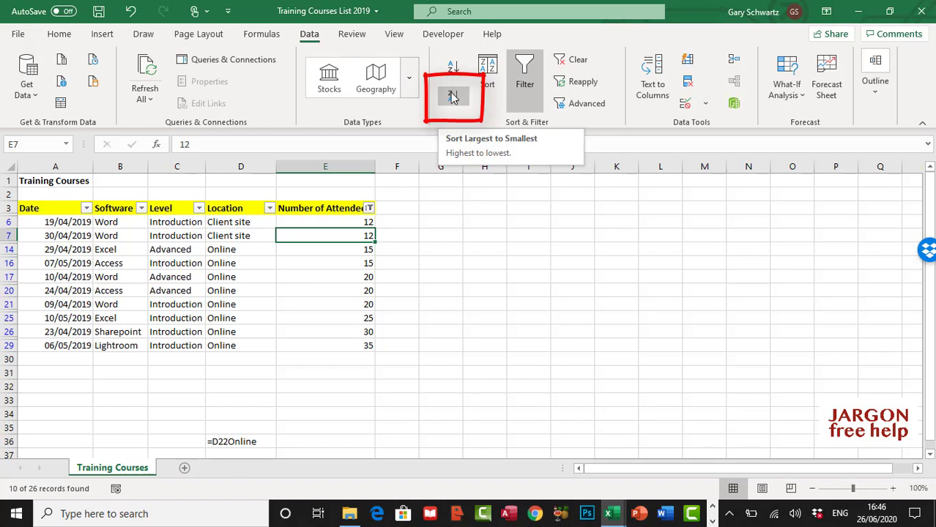
left_click(453, 96)
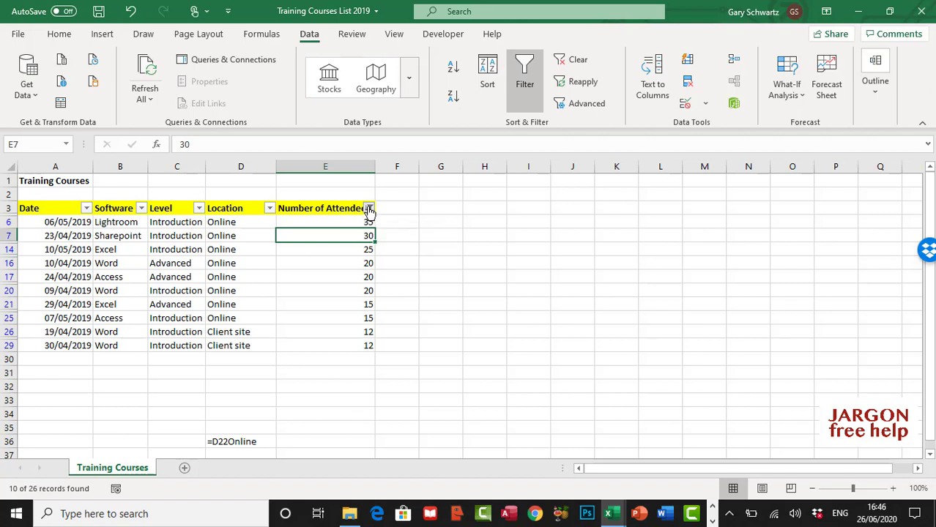
- Change the Number of Attendees filter to show the top 10 percent
left_click(369, 210)
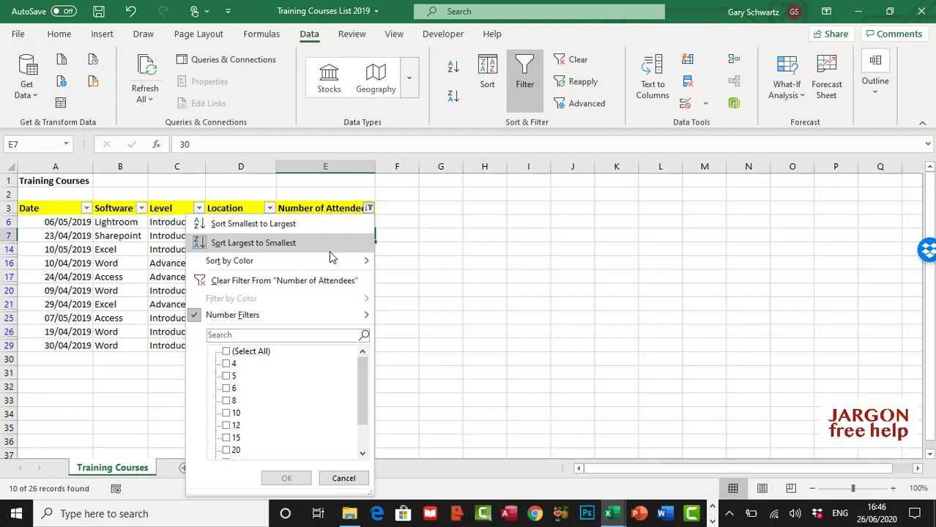
mouse_move(318, 320)
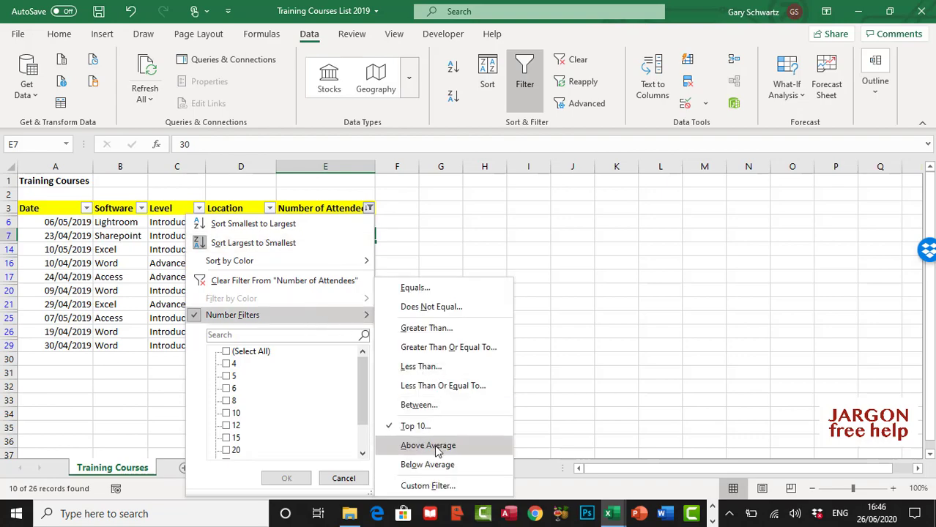
left_click(431, 427)
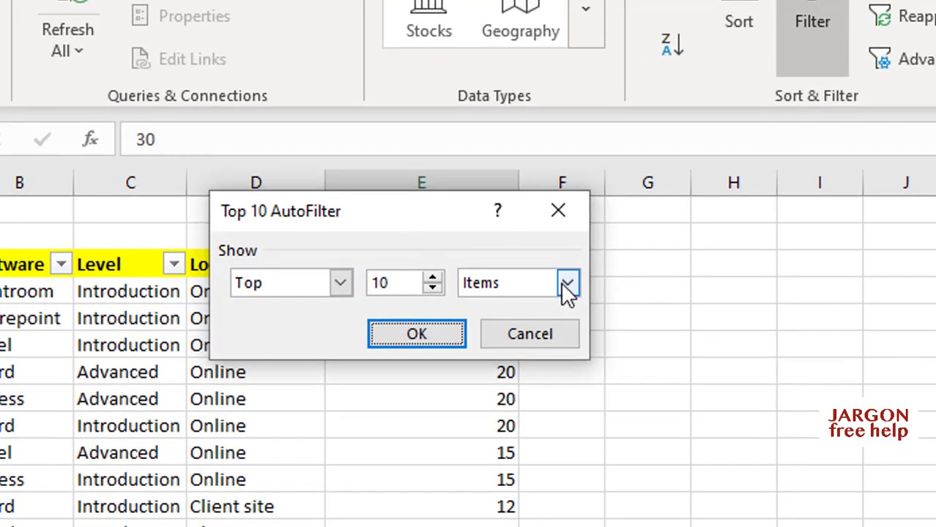
left_click(414, 224)
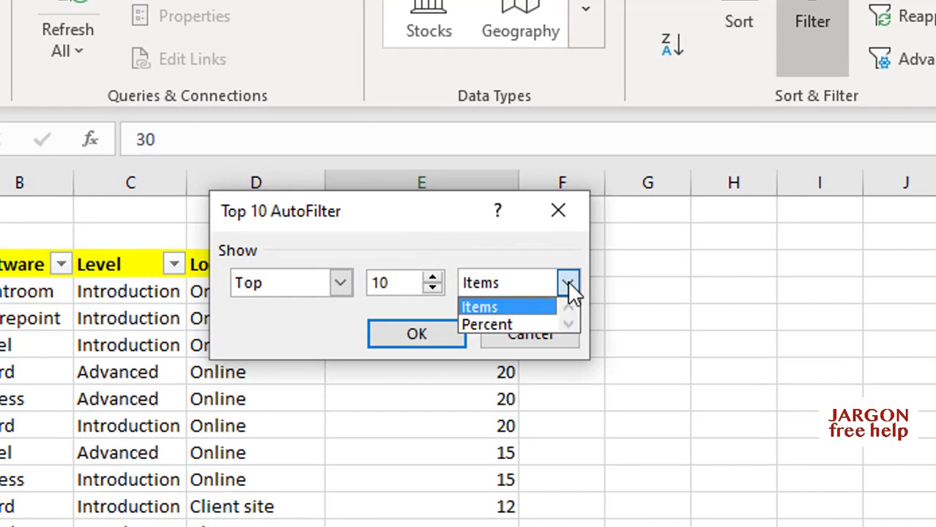
left_click(542, 325)
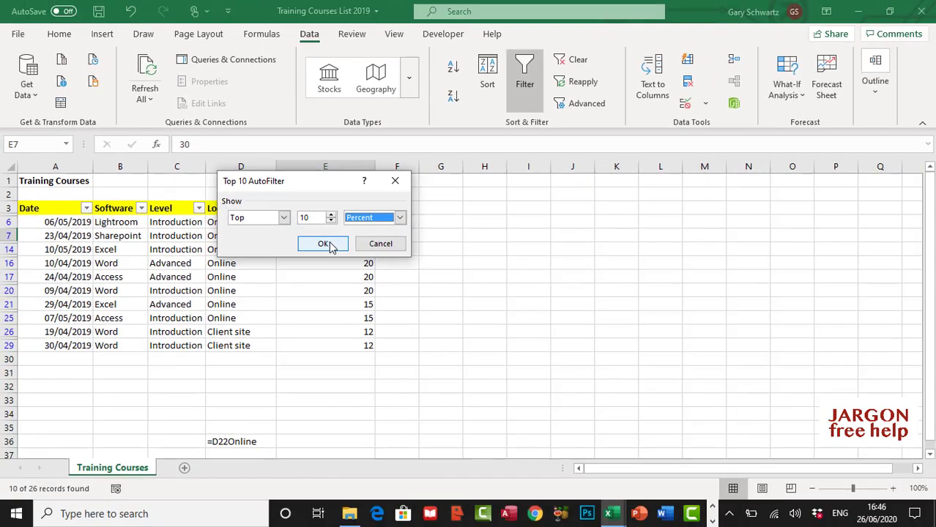
left_click(328, 246)
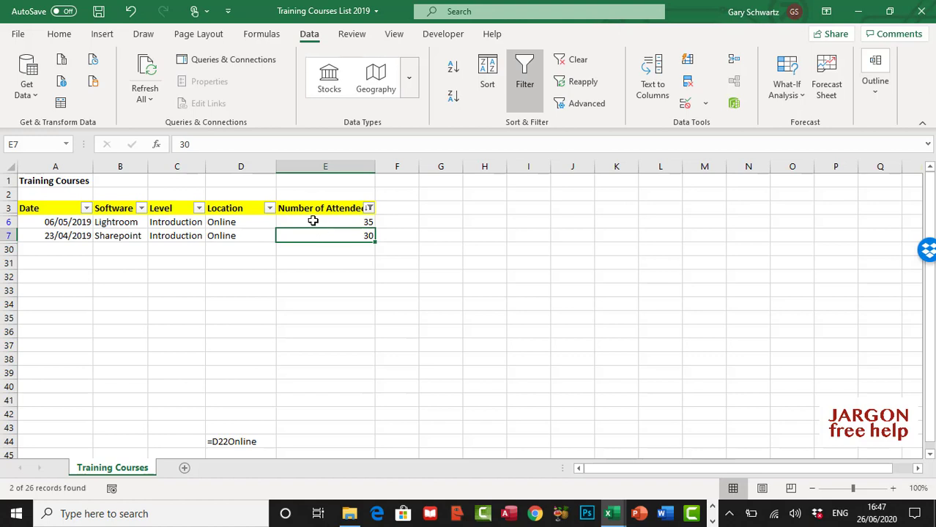
- Turn off filtering for the training courses list to show all rows again
left_click(313, 221)
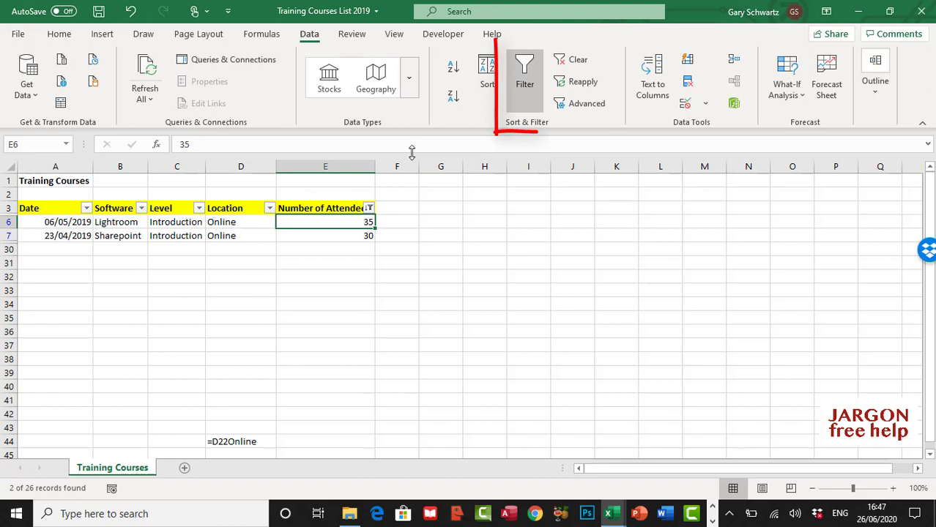
left_click(526, 74)
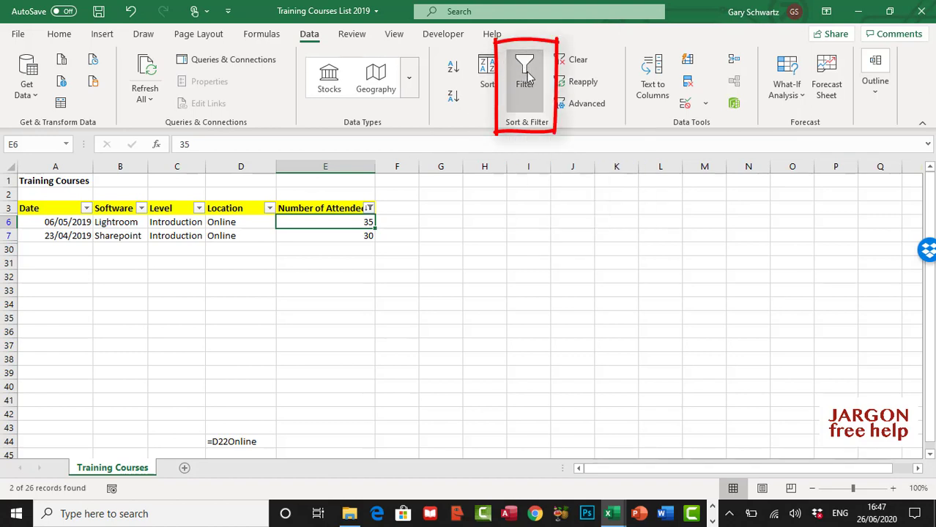
left_click(262, 279)
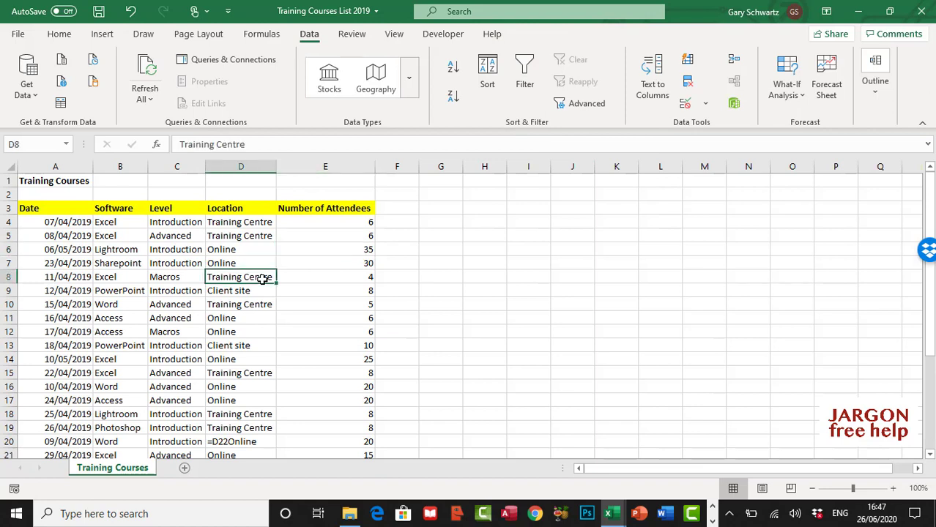